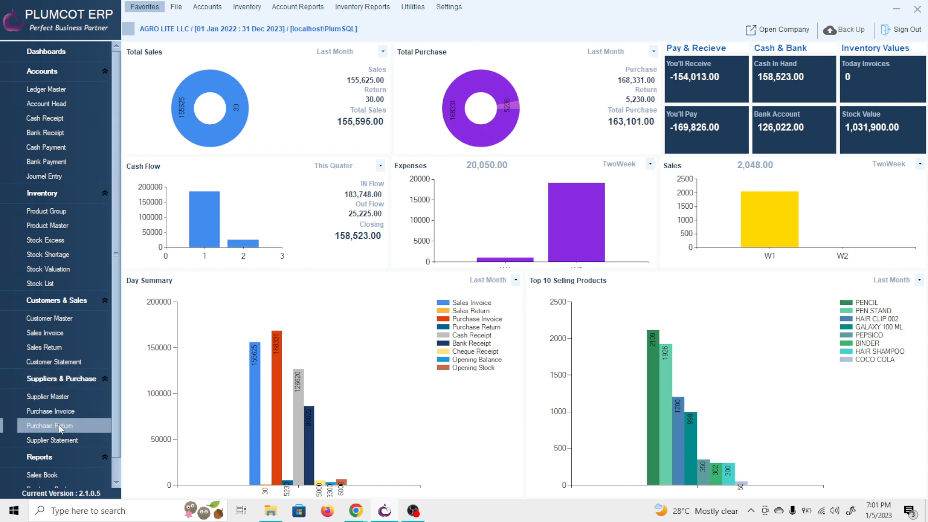
Open a new purchase return voucher and maximize its window.
{"action": "left_click", "coordinate": [245, 10]}
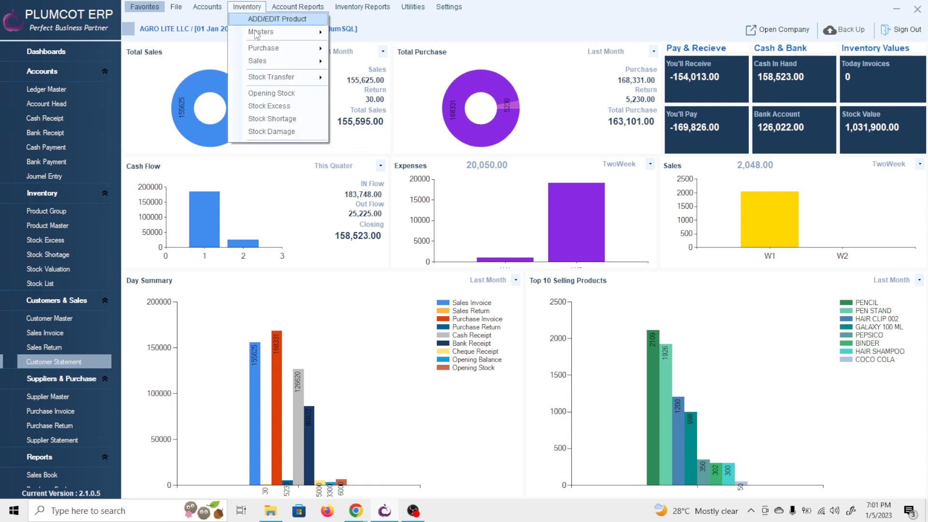
{"action": "mouse_move", "coordinate": [271, 48]}
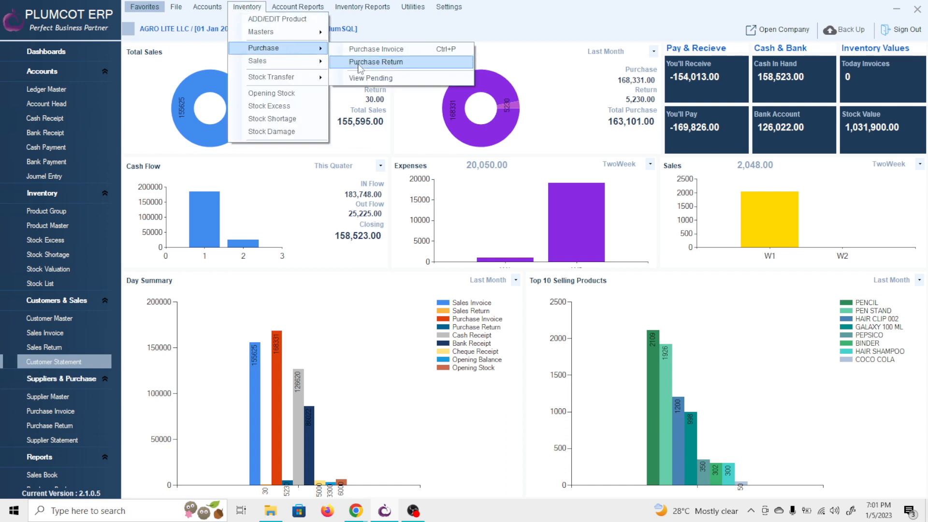
{"action": "left_click", "coordinate": [359, 62]}
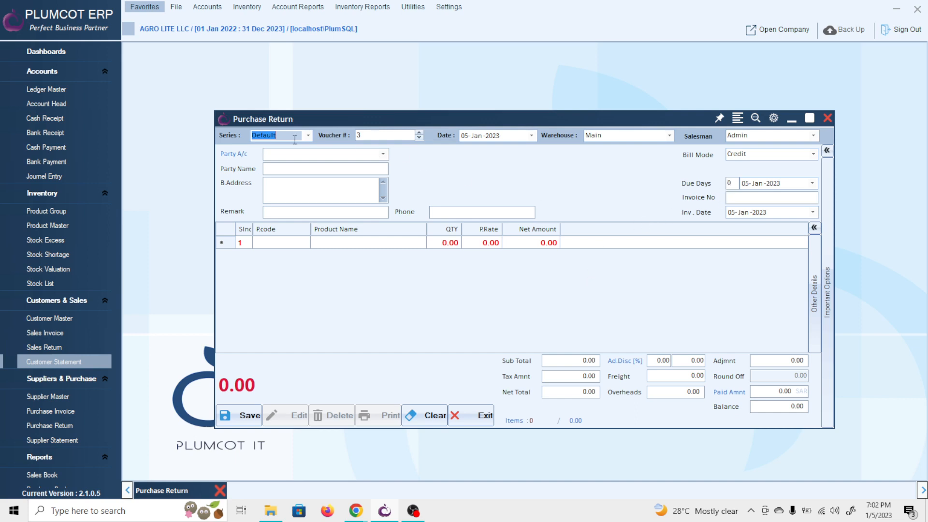
{"action": "left_click", "coordinate": [810, 118]}
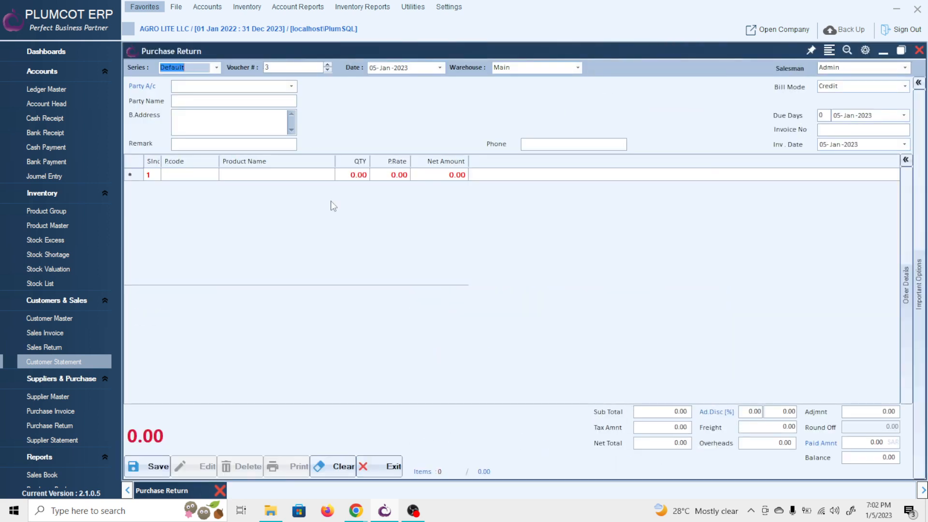
Examine the return's header fields: voucher number, date, available warehouses and salesman.
{"action": "key", "text": "Tab"}
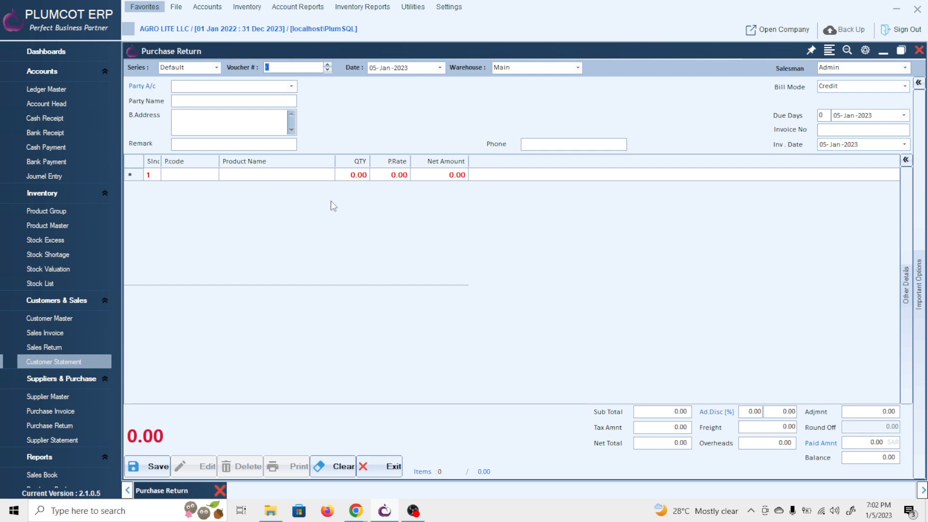
{"action": "key", "text": "Return"}
{"action": "key", "text": "Return"}
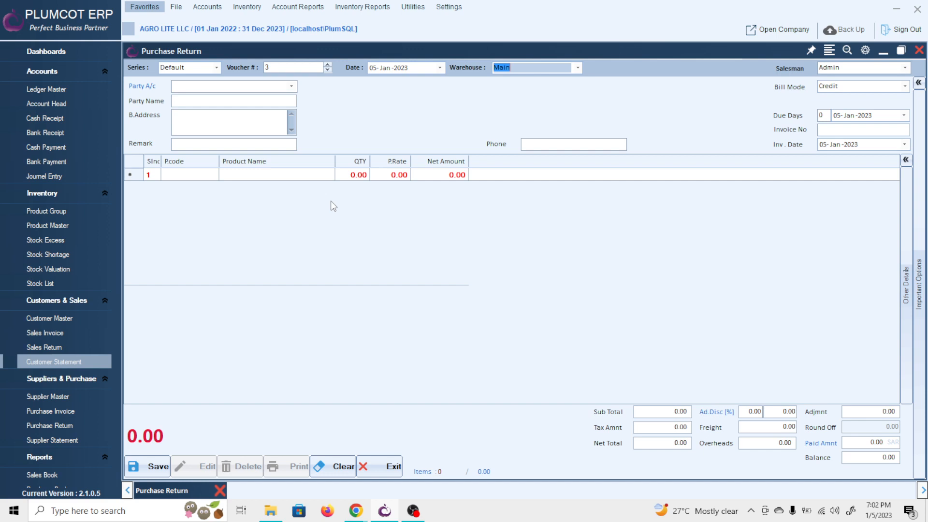
{"action": "left_click", "coordinate": [577, 68]}
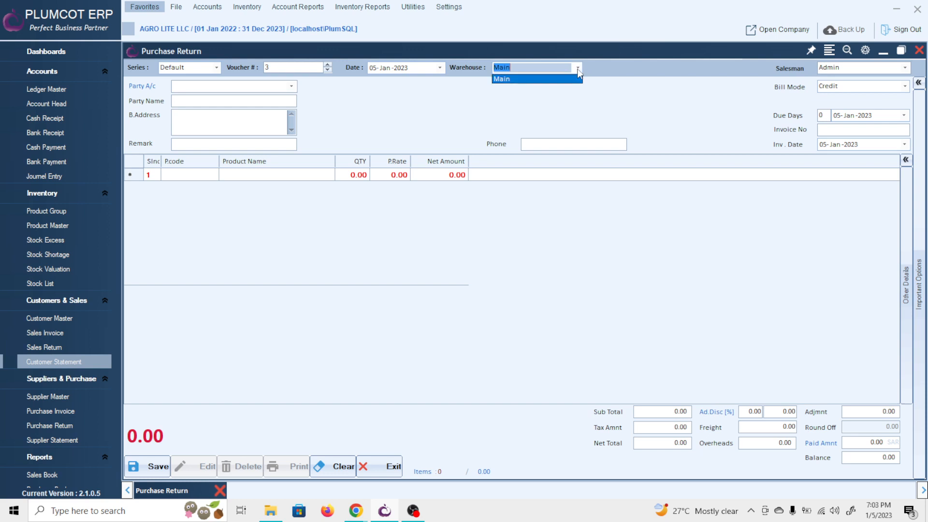
{"action": "left_click", "coordinate": [617, 132]}
{"action": "key", "text": "Tab"}
{"action": "key", "text": "Tab"}
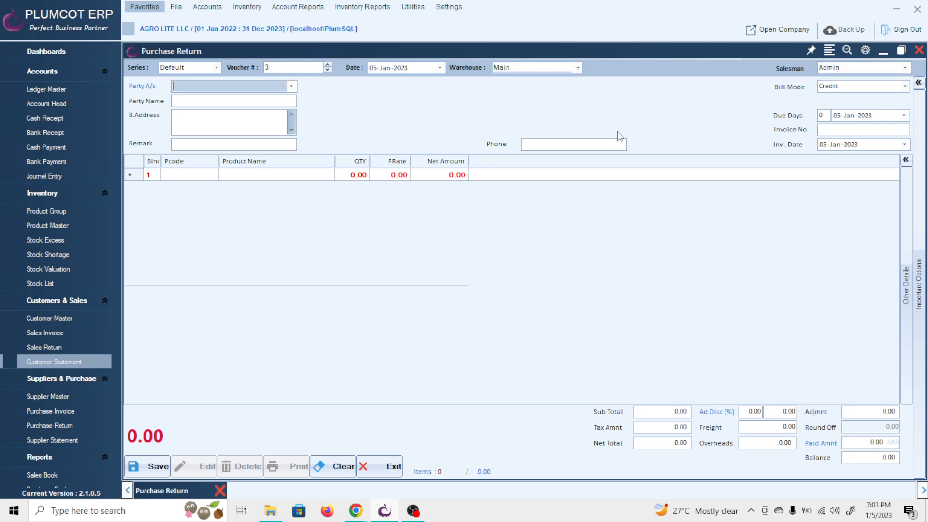
{"action": "left_click", "coordinate": [862, 66]}
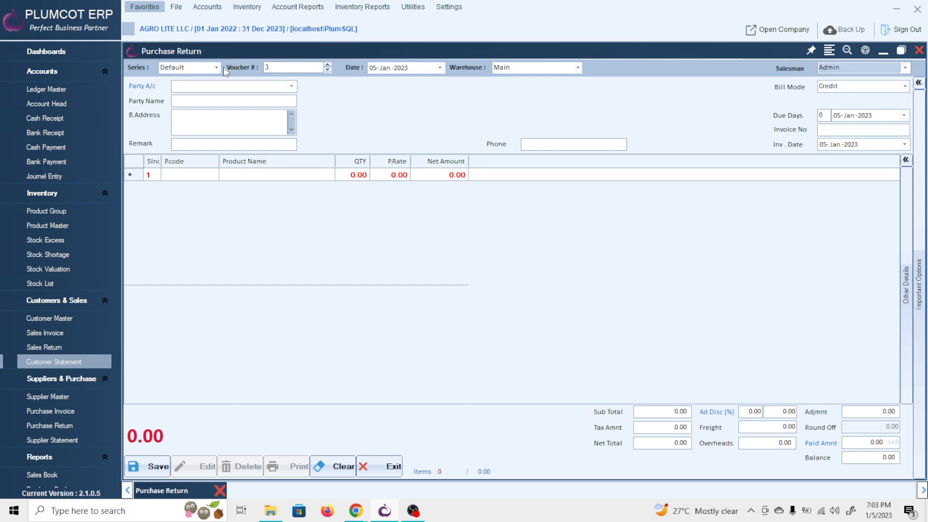
Choose the supplier JORGEN GROUP OF COY as the party account of the purchase return.
{"action": "left_click", "coordinate": [231, 85]}
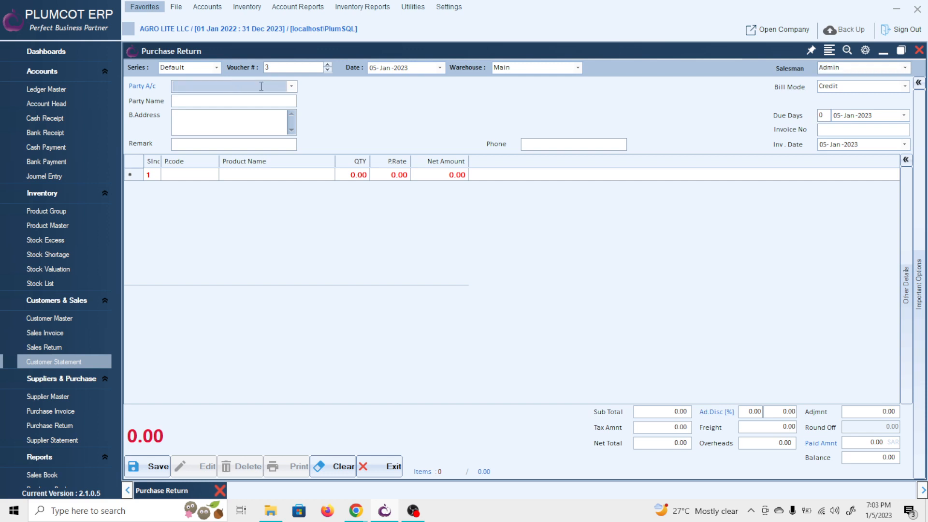
{"action": "left_click", "coordinate": [291, 86]}
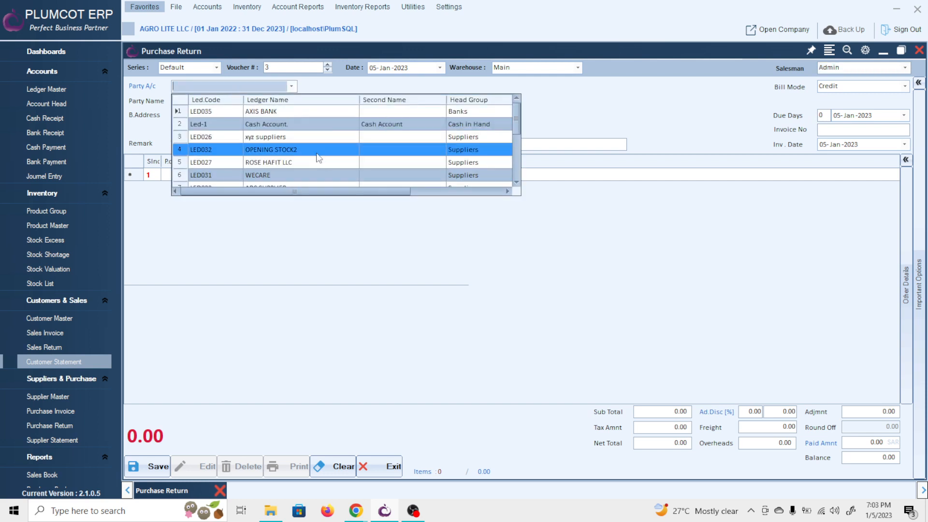
{"action": "scroll", "coordinate": [319, 156], "scroll_direction": "down", "scroll_amount": 2}
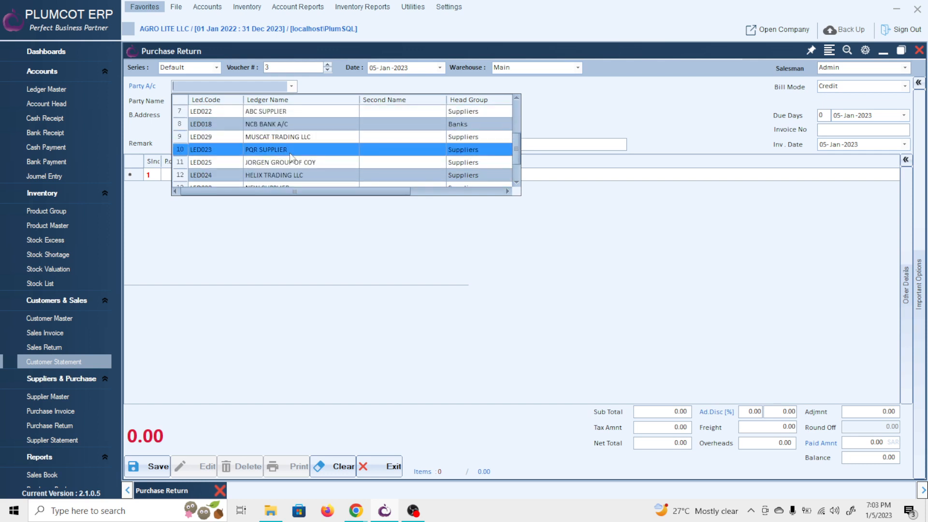
{"action": "left_click", "coordinate": [297, 161]}
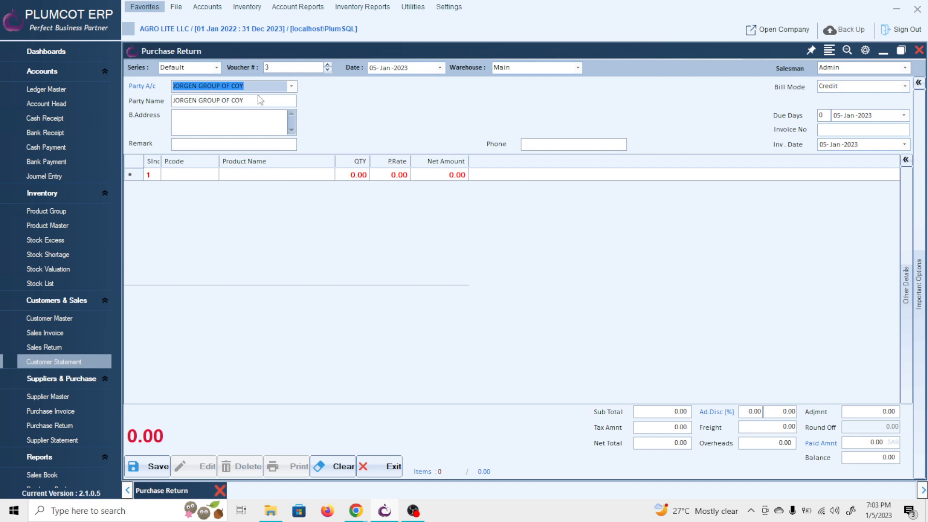
{"action": "left_click", "coordinate": [261, 100]}
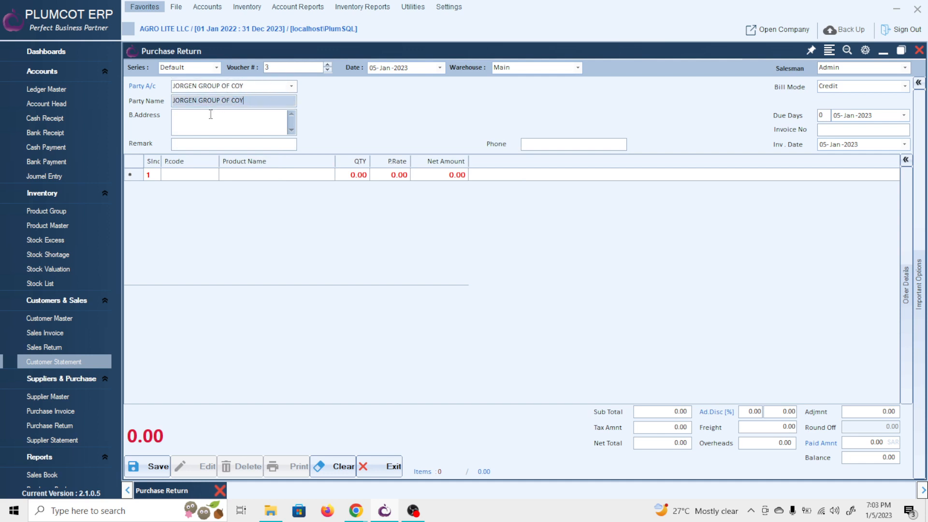
{"action": "left_click", "coordinate": [535, 148]}
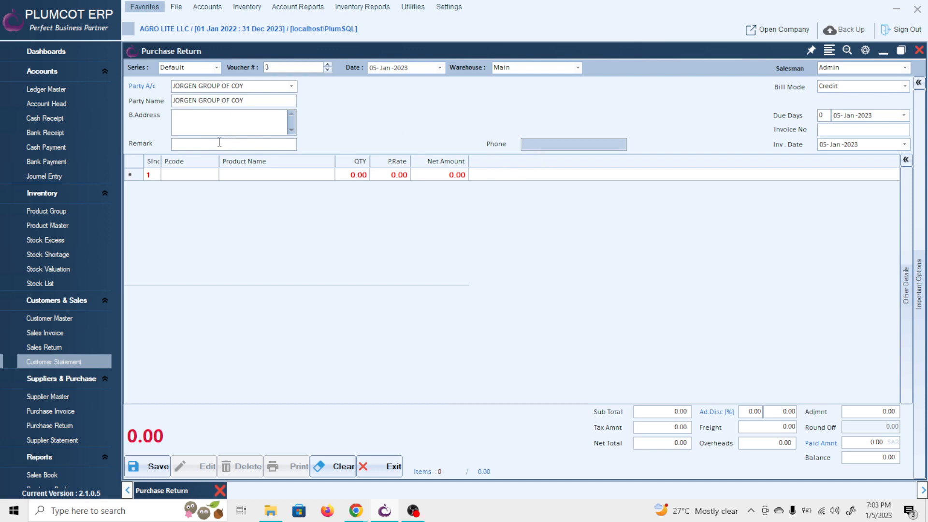
{"action": "left_click", "coordinate": [191, 146]}
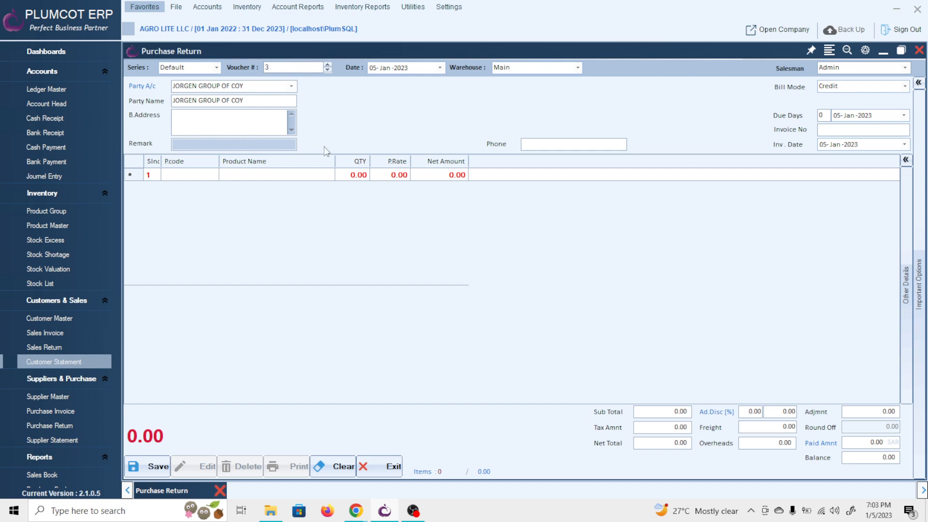
{"action": "left_click", "coordinate": [568, 144]}
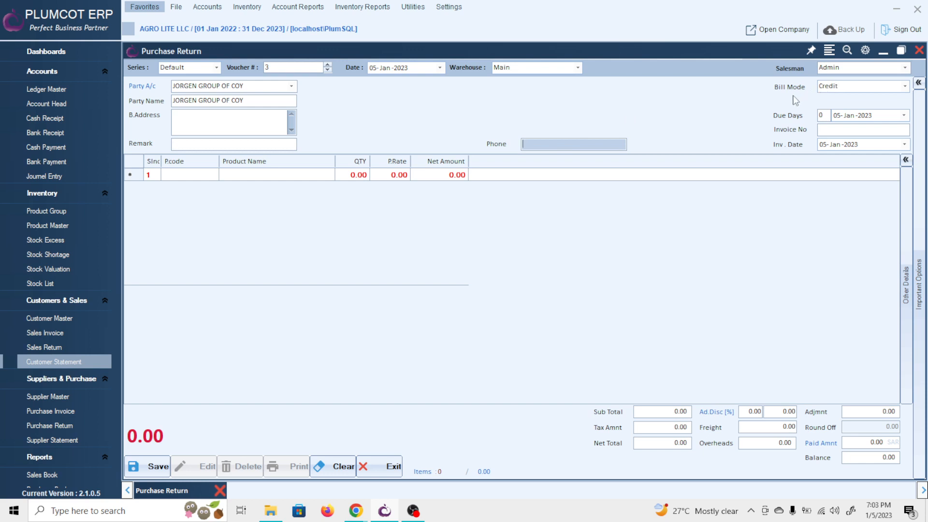
Check the bill mode choices and select Credit for the purchase return.
{"action": "left_click", "coordinate": [904, 86]}
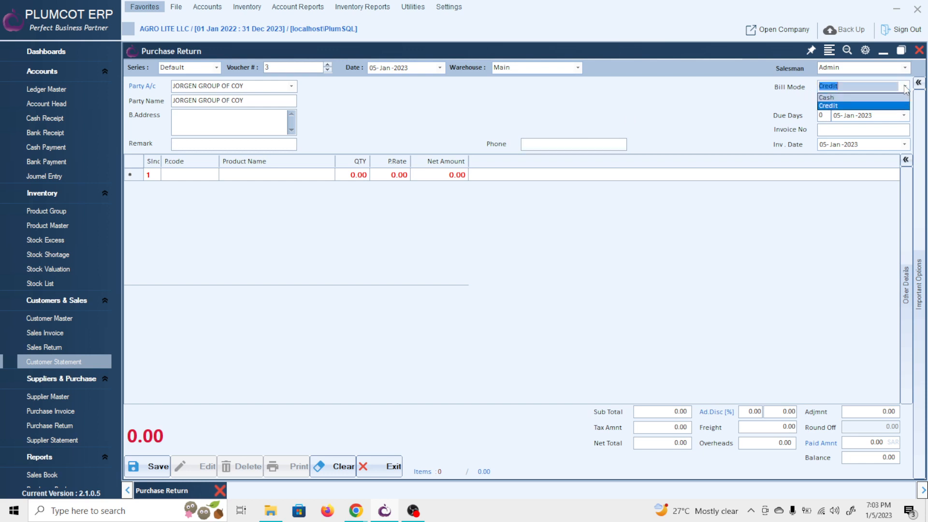
{"action": "left_click", "coordinate": [793, 100]}
{"action": "left_click", "coordinate": [864, 88]}
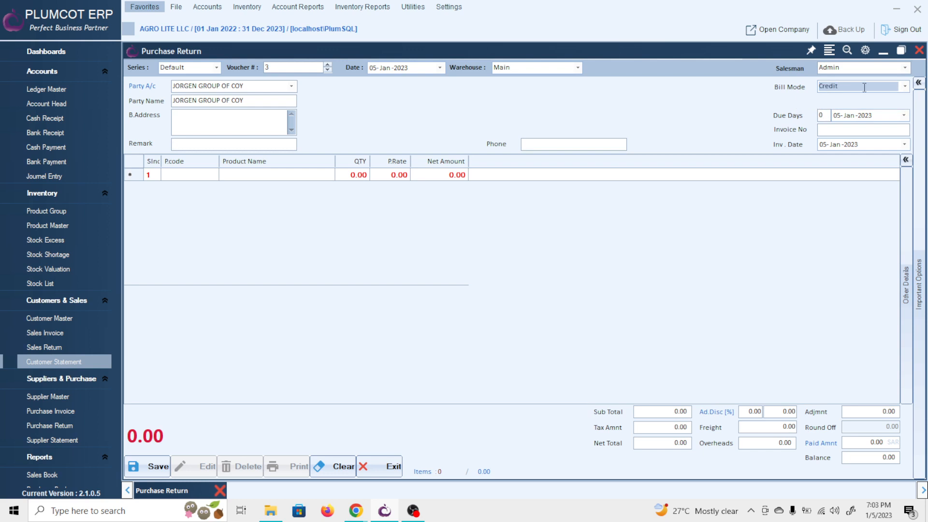
{"action": "left_click", "coordinate": [905, 86]}
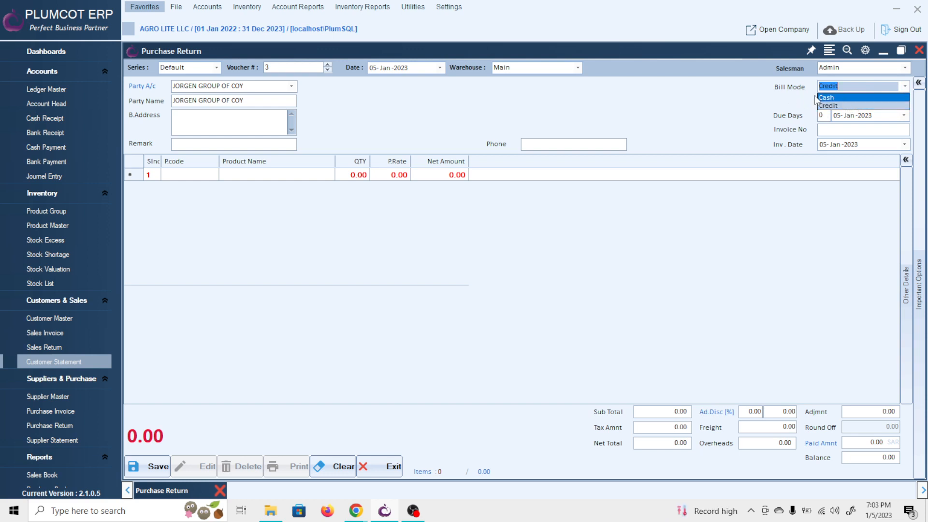
{"action": "left_click", "coordinate": [838, 107]}
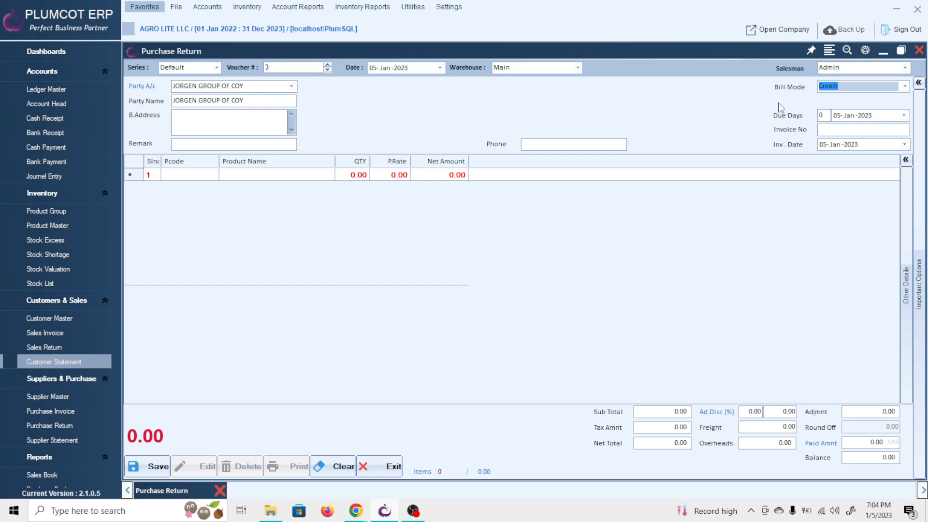
Set the return's due date to 12 January 2023, leaving the invoice number blank.
{"action": "left_click", "coordinate": [903, 117]}
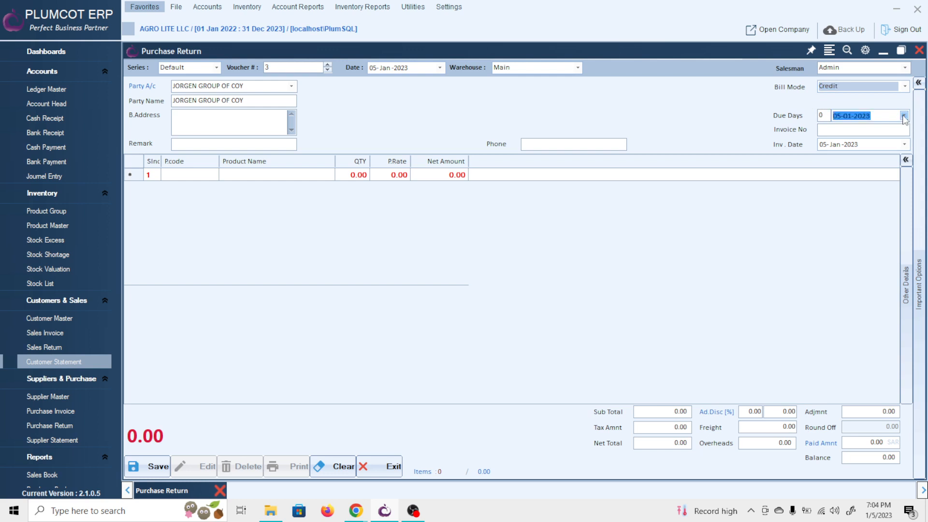
{"action": "left_click", "coordinate": [904, 117]}
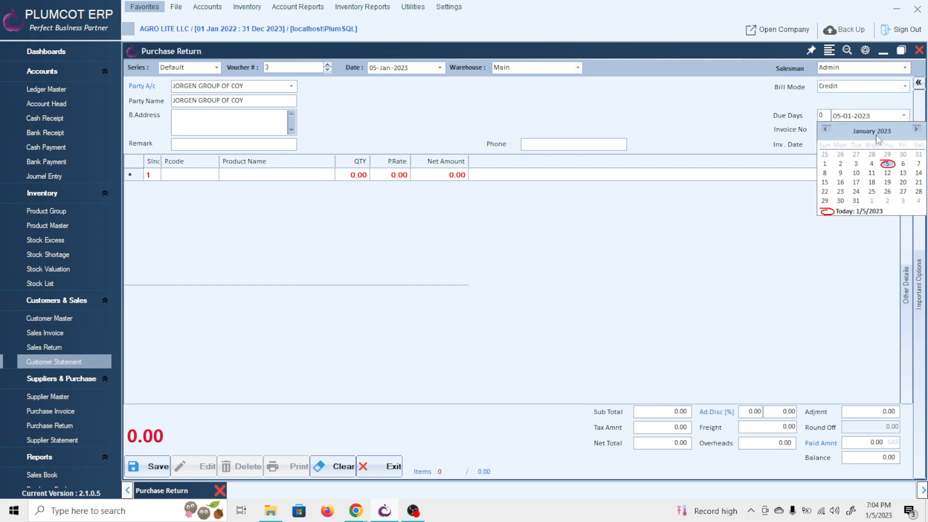
{"action": "left_click", "coordinate": [888, 173]}
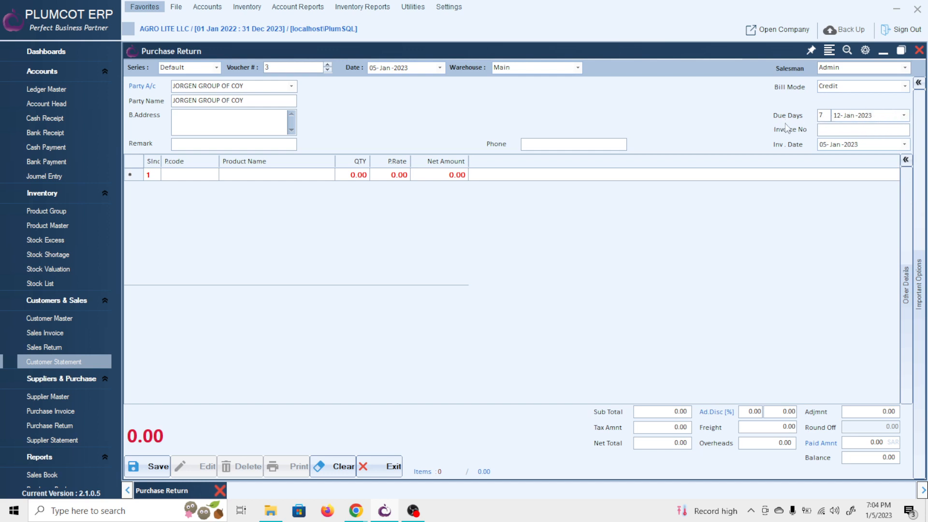
{"action": "left_click", "coordinate": [822, 118]}
{"action": "left_click", "coordinate": [833, 128]}
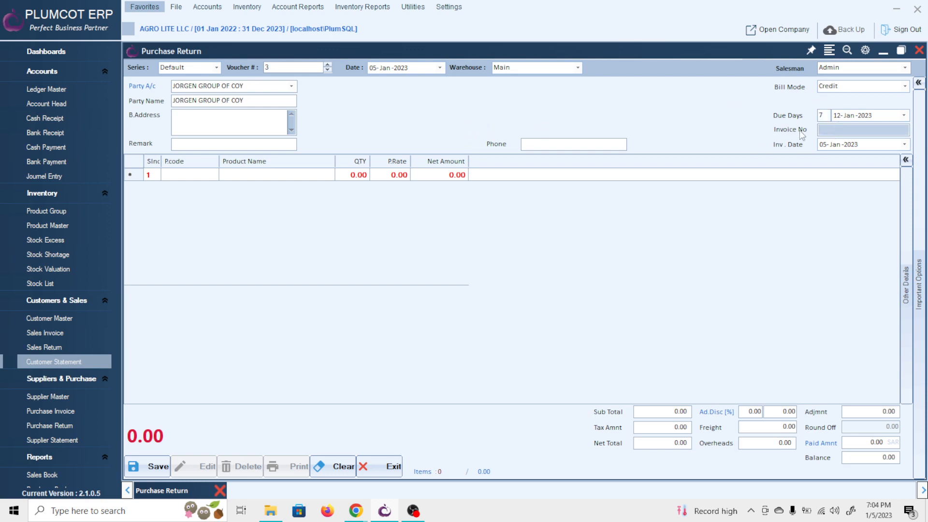
{"action": "left_click", "coordinate": [877, 147]}
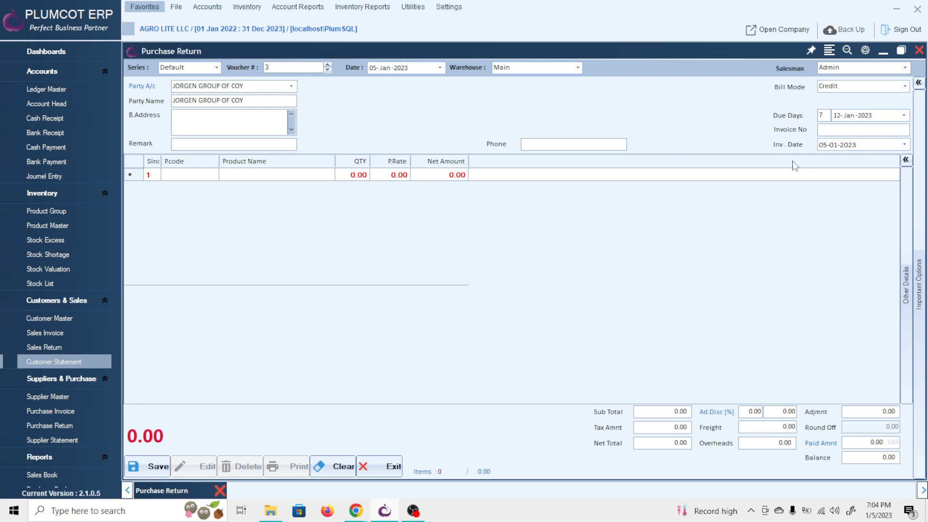
Enter product 018, USB DRIVE 4GB, on the first item line of the return.
{"action": "left_click", "coordinate": [196, 179]}
{"action": "left_click", "coordinate": [203, 178]}
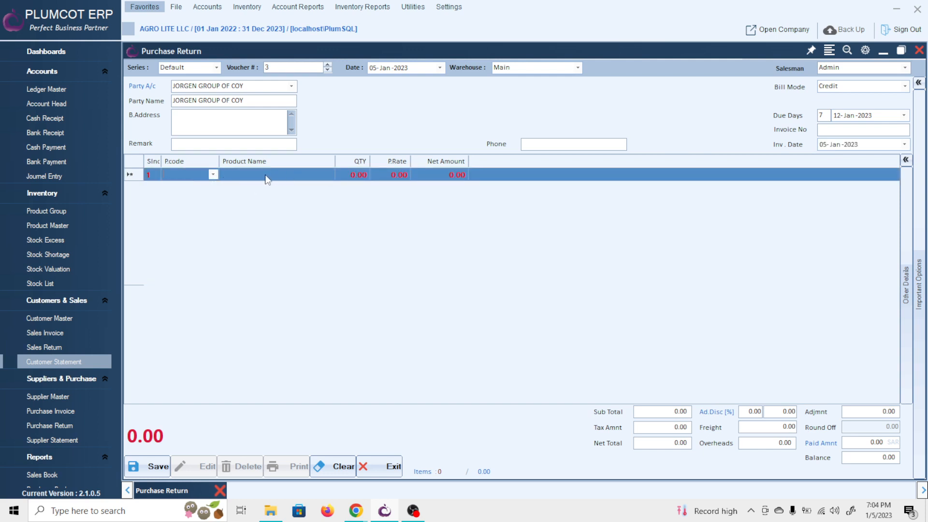
{"action": "left_click", "coordinate": [212, 176]}
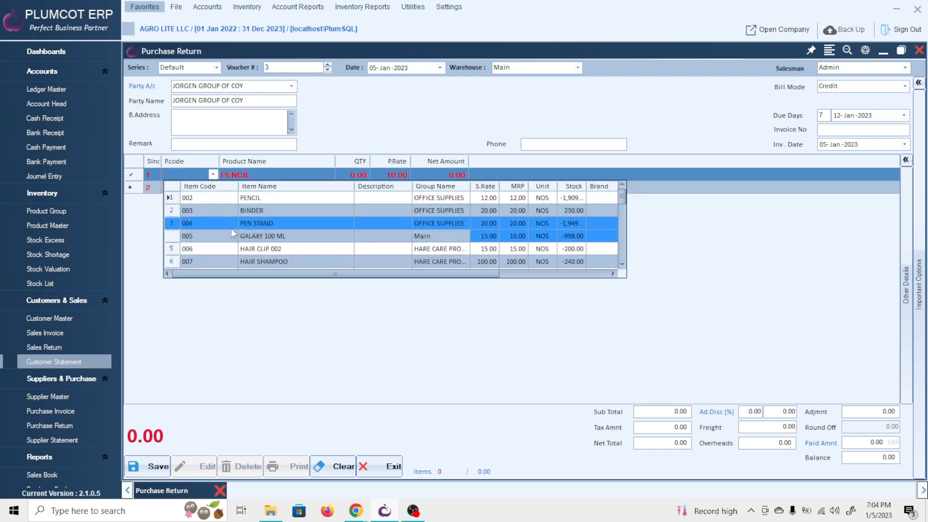
{"action": "scroll", "coordinate": [276, 227], "scroll_direction": "down", "scroll_amount": 3}
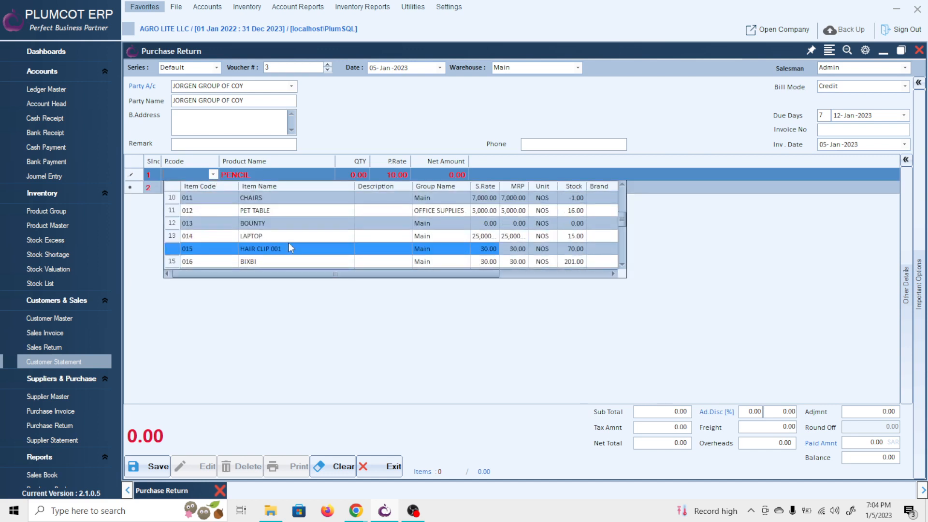
{"action": "scroll", "coordinate": [288, 244], "scroll_direction": "down", "scroll_amount": 1}
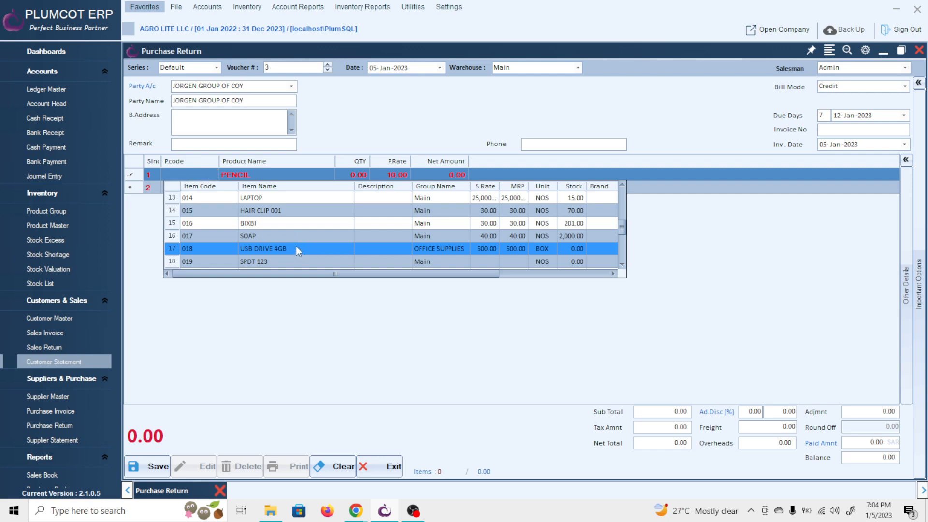
{"action": "left_click", "coordinate": [296, 247]}
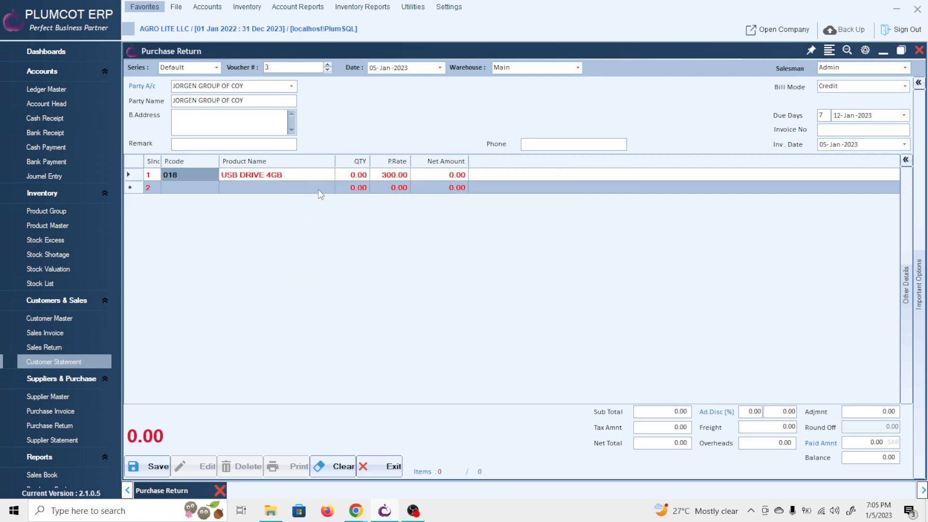
Set the USB drive's return quantity to 2 and save the purchase return record.
{"action": "left_click", "coordinate": [361, 176]}
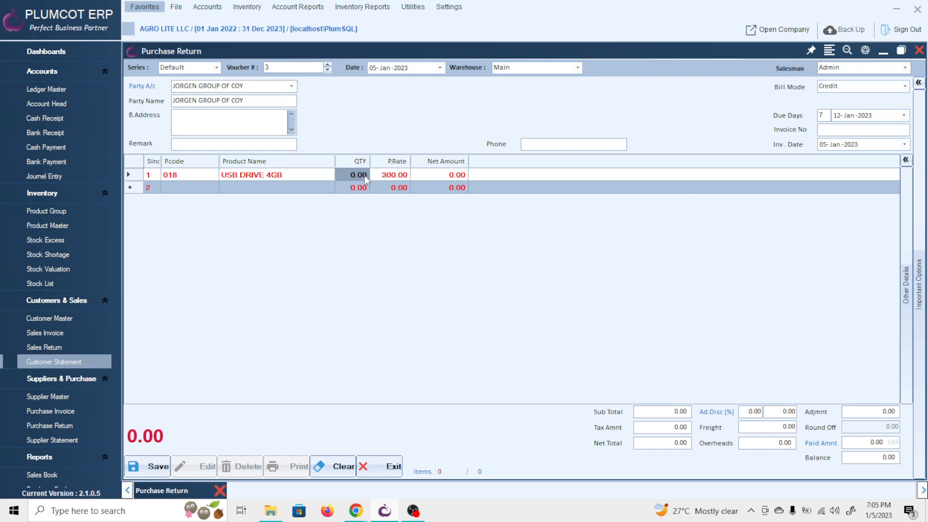
{"action": "type", "text": "2"}
{"action": "key", "text": "Return"}
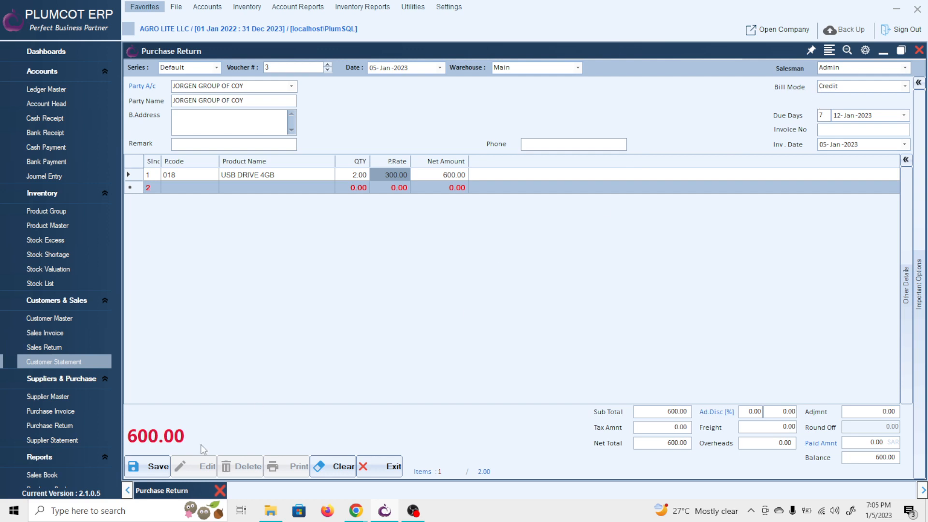
{"action": "left_click", "coordinate": [151, 461]}
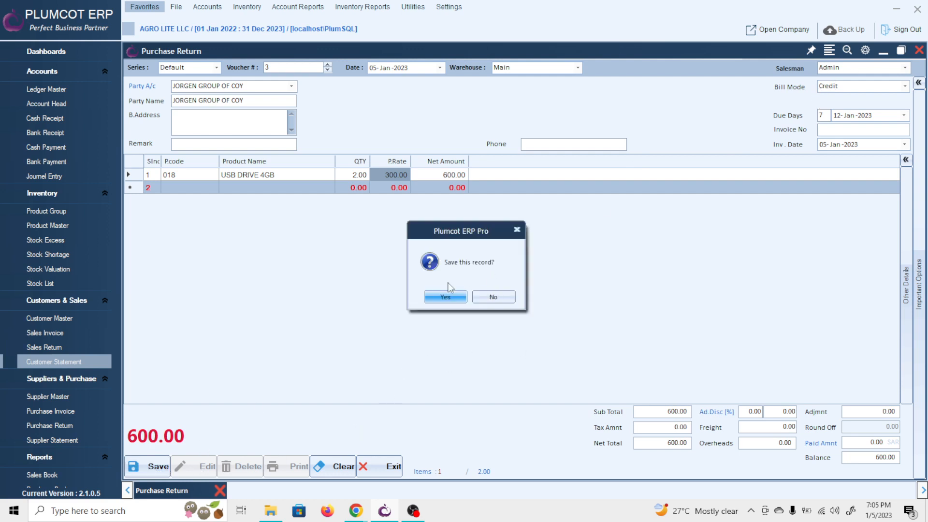
{"action": "left_click", "coordinate": [447, 296]}
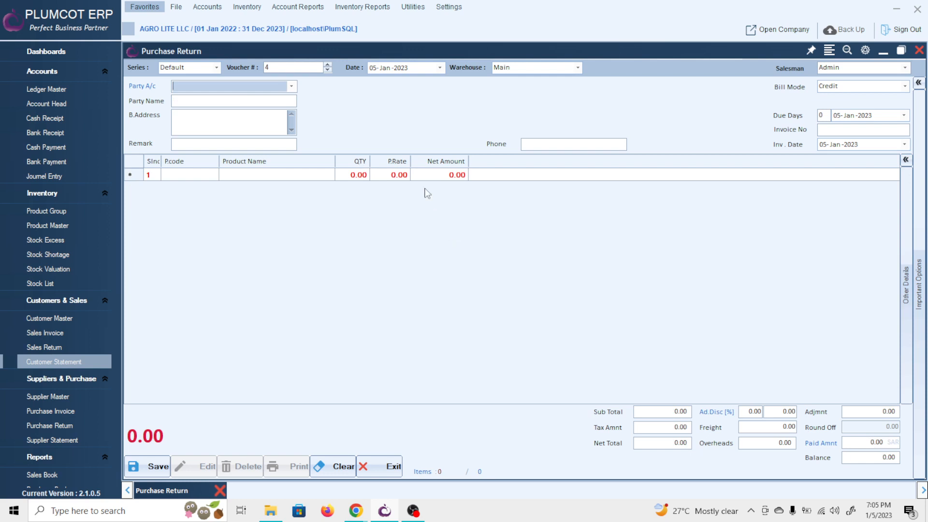
Recall saved purchase return voucher 3 and list the returns dated from 1 January 2023 with their times.
{"action": "left_click", "coordinate": [329, 71]}
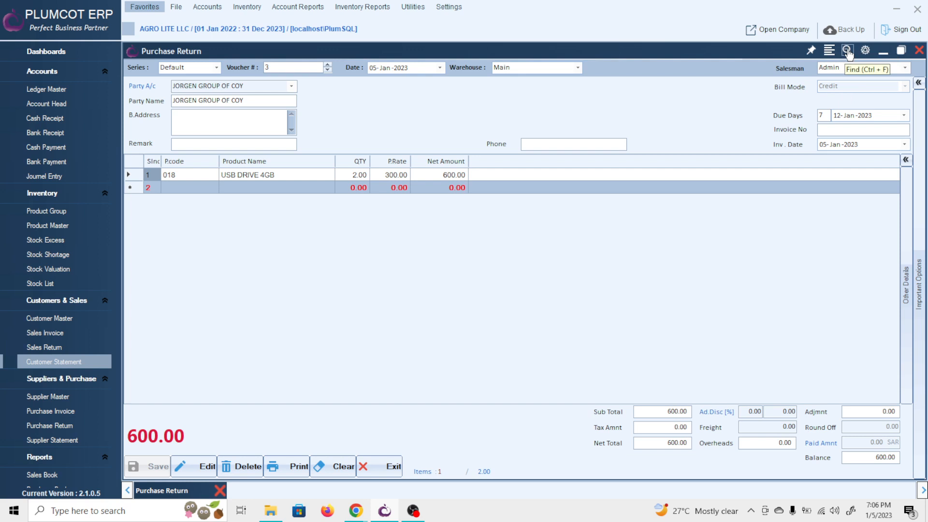
{"action": "left_click", "coordinate": [847, 51]}
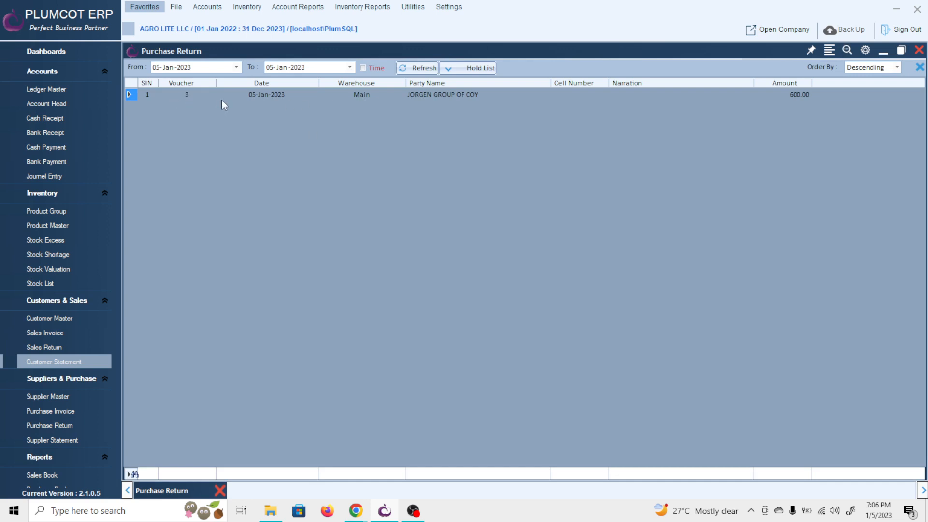
{"action": "left_click", "coordinate": [236, 68]}
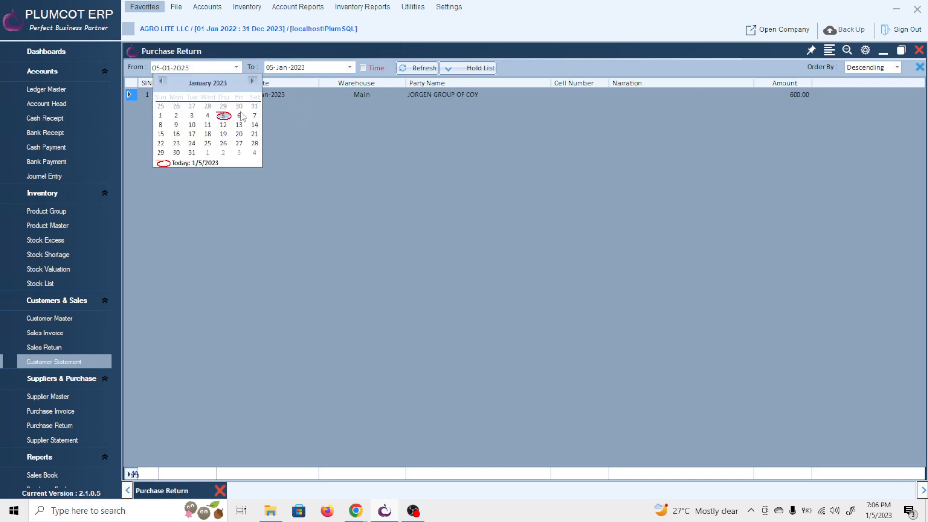
{"action": "left_click", "coordinate": [161, 116]}
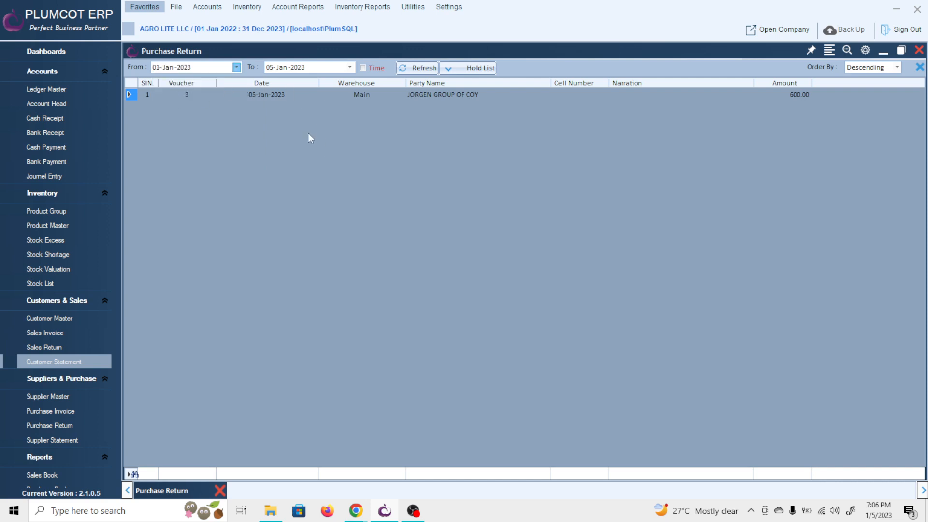
{"action": "left_click", "coordinate": [363, 68]}
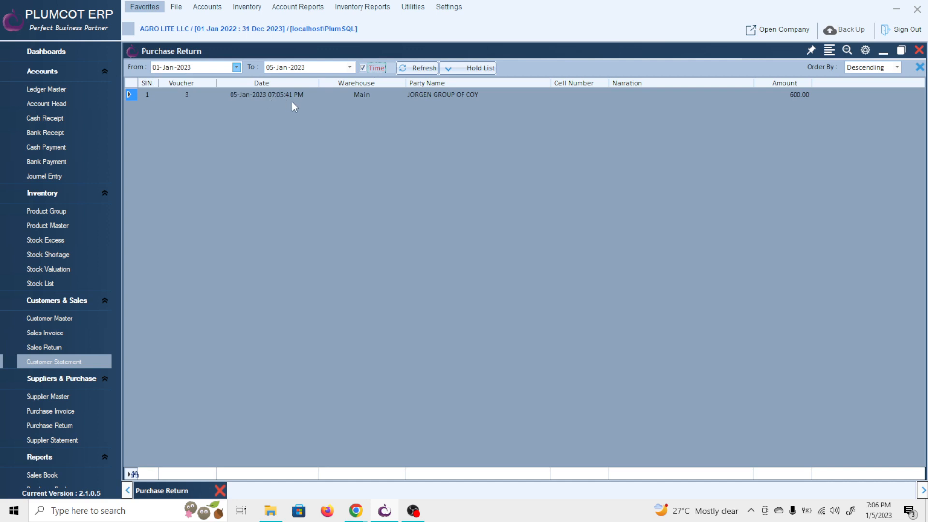
{"action": "left_click", "coordinate": [422, 67]}
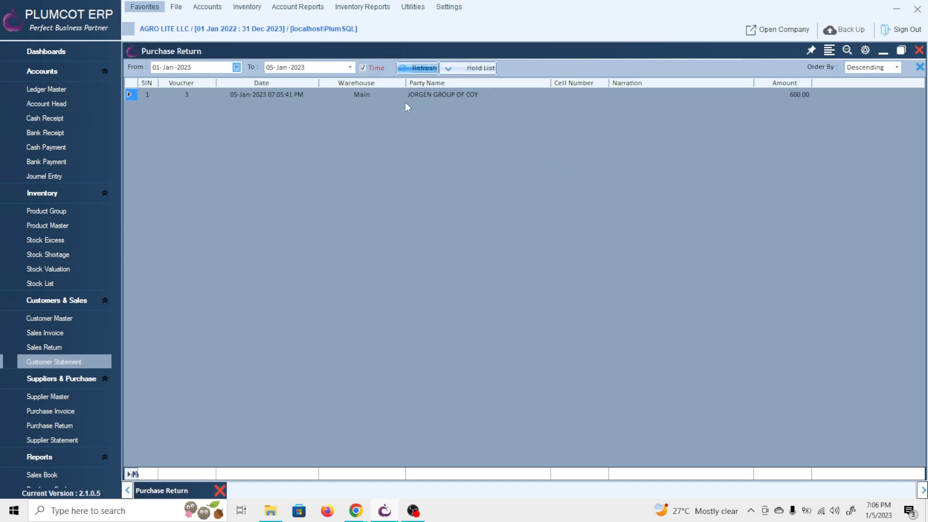
Extend the purchase return search back to 25 December 2022 and refresh the list.
{"action": "left_click", "coordinate": [236, 68]}
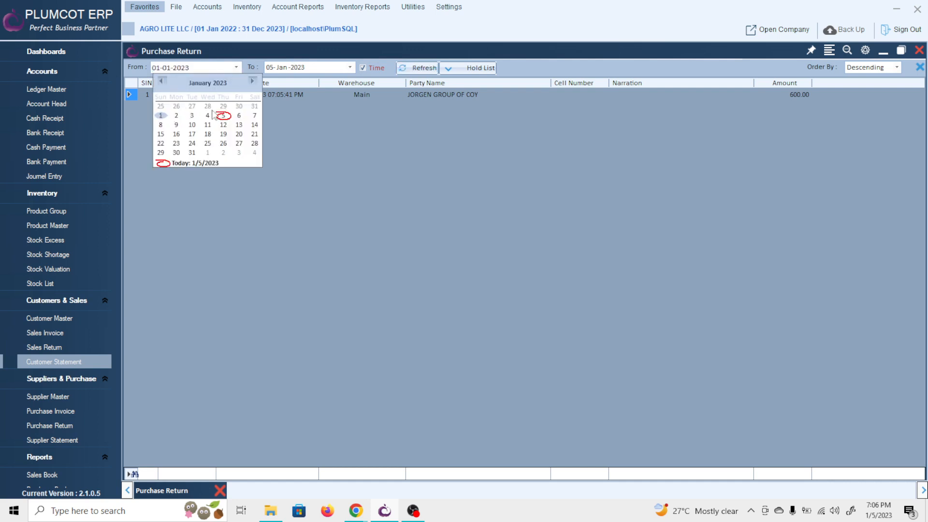
{"action": "left_click", "coordinate": [161, 109]}
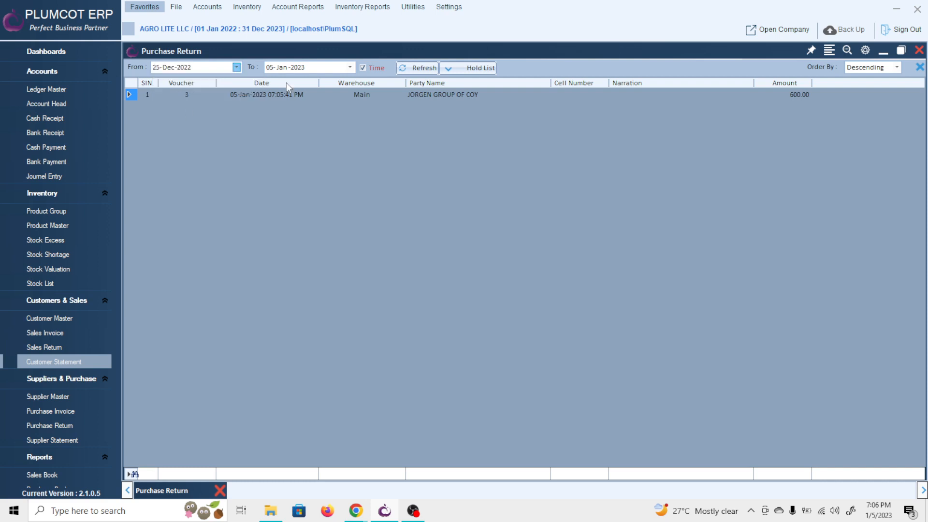
{"action": "left_click", "coordinate": [425, 69]}
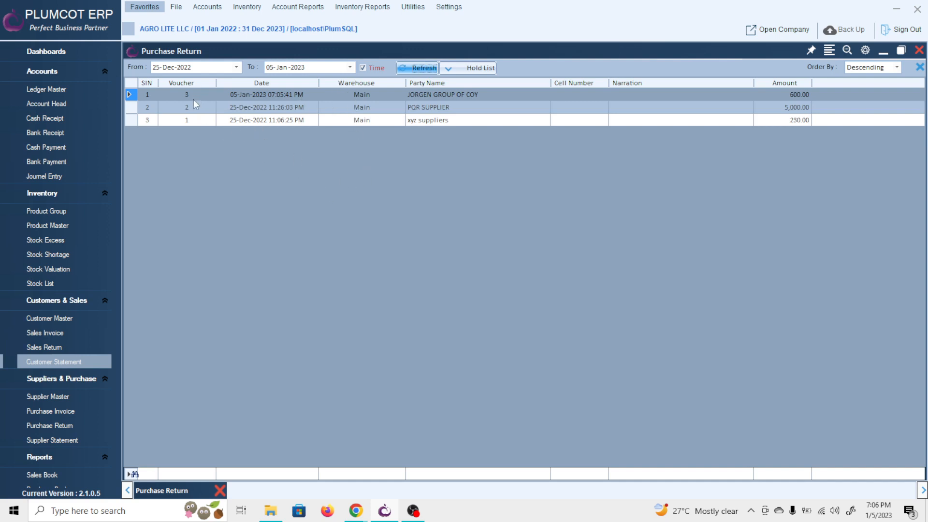
Order the found purchase return vouchers ascending and reload the results.
{"action": "left_click", "coordinate": [898, 66]}
{"action": "left_click", "coordinate": [886, 82]}
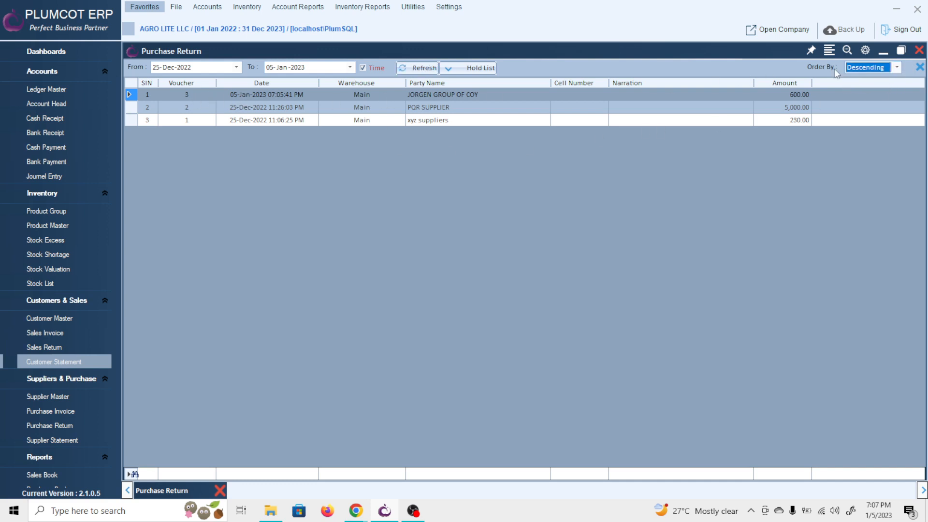
{"action": "left_click", "coordinate": [897, 68]}
{"action": "left_click", "coordinate": [880, 76]}
{"action": "left_click", "coordinate": [418, 68]}
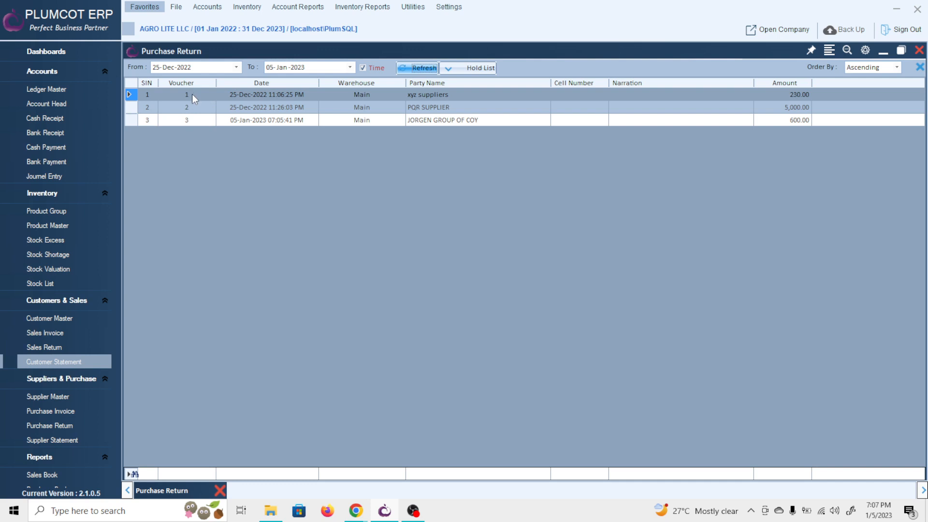
Open purchase return voucher 1 for editing, set the PEN STAND quantity to 20 and save the update.
{"action": "left_click", "coordinate": [192, 93]}
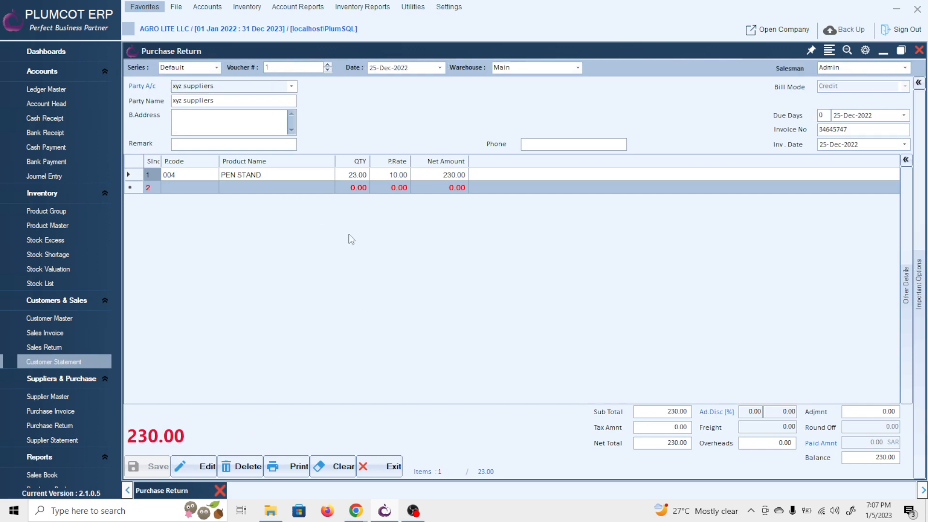
{"action": "left_click", "coordinate": [204, 467]}
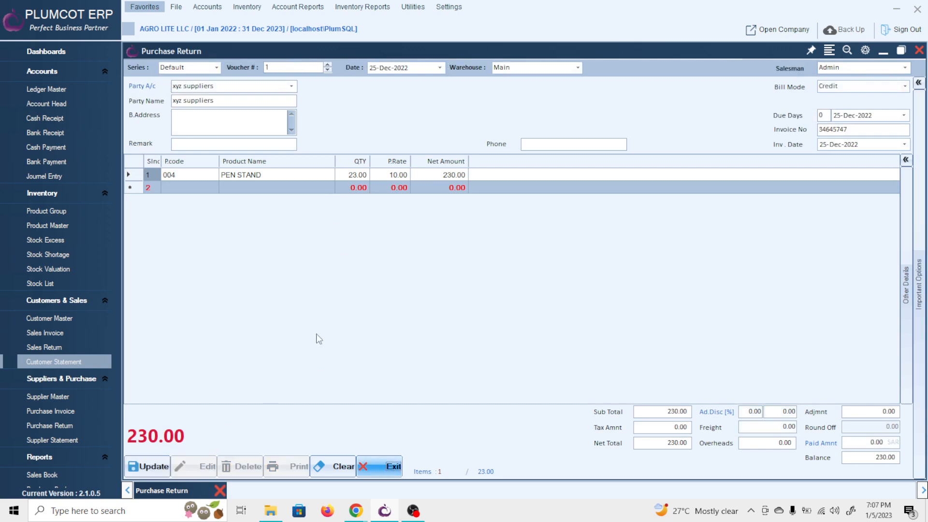
{"action": "left_click", "coordinate": [351, 178]}
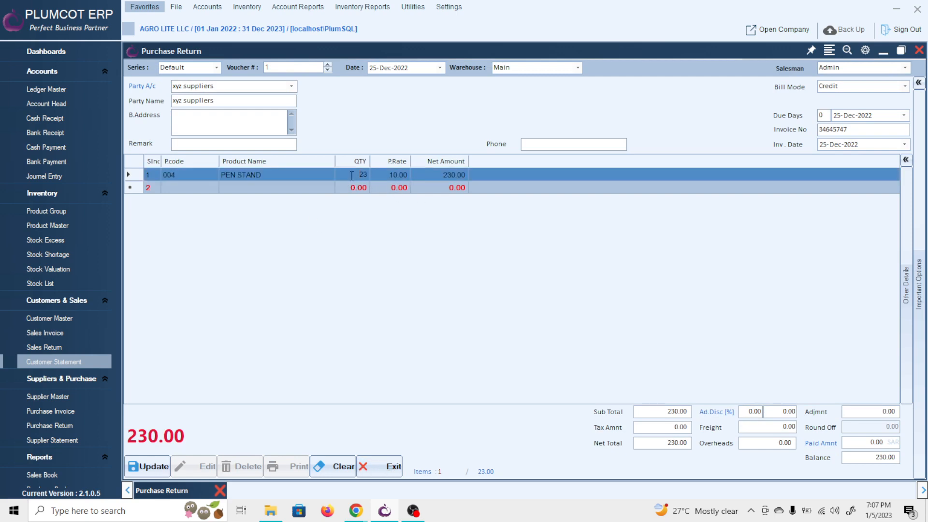
{"action": "type", "text": "3"}
{"action": "type", "text": "20"}
{"action": "key", "text": "Return"}
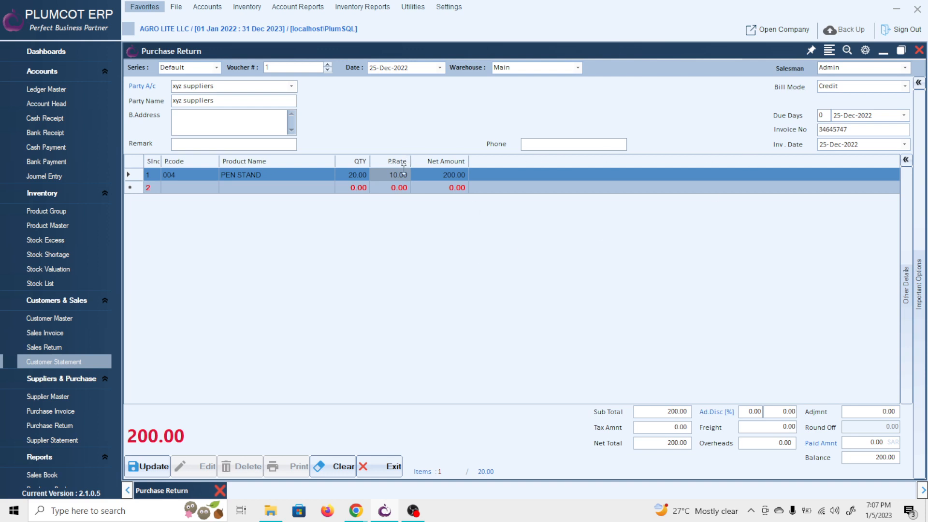
{"action": "left_click", "coordinate": [151, 467]}
{"action": "left_click", "coordinate": [445, 297]}
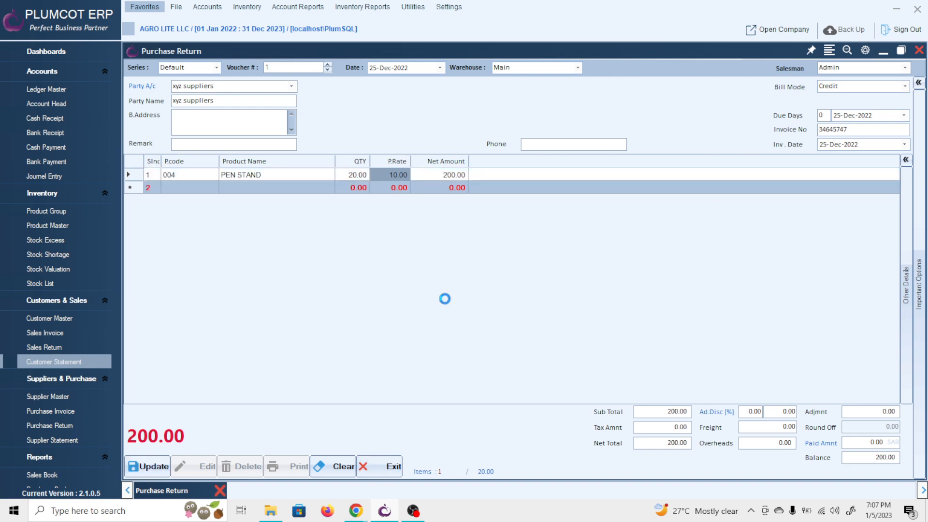